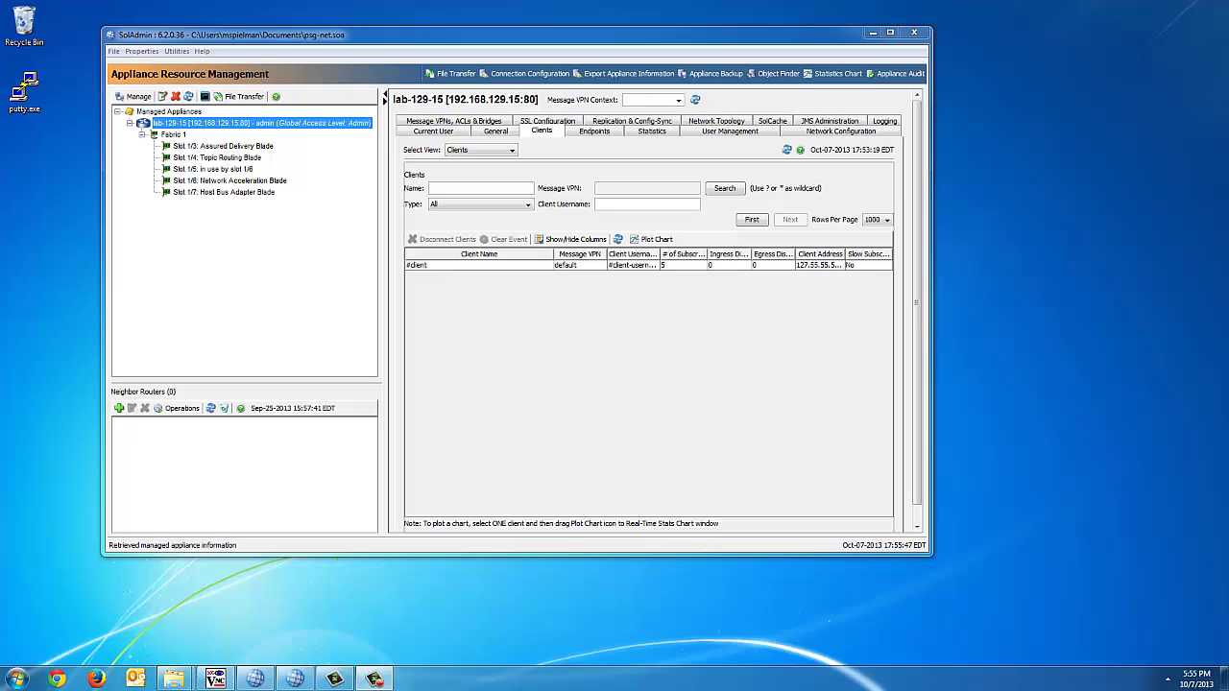
# In the VNC terminals, run the prepared subscribe_mr_even.sh commands on perf-130-65 through perf-130-69, and refresh the client list in SolAdmin.
pyautogui.click(215, 679)
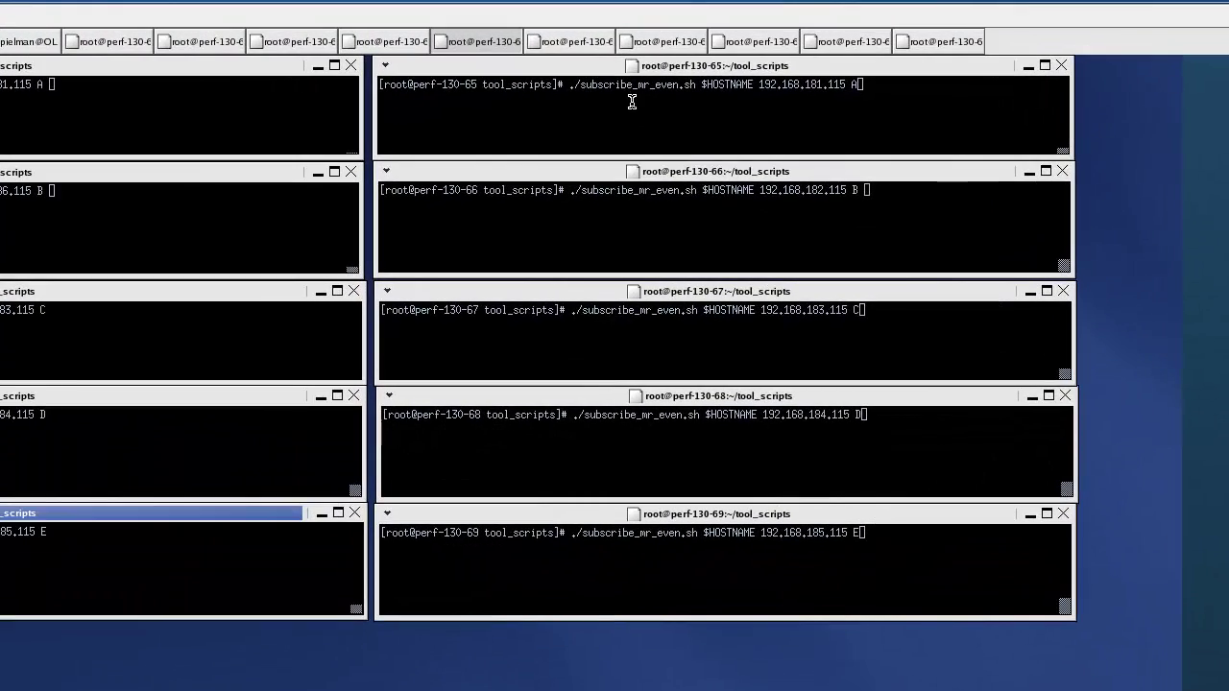
pyautogui.click(631, 102)
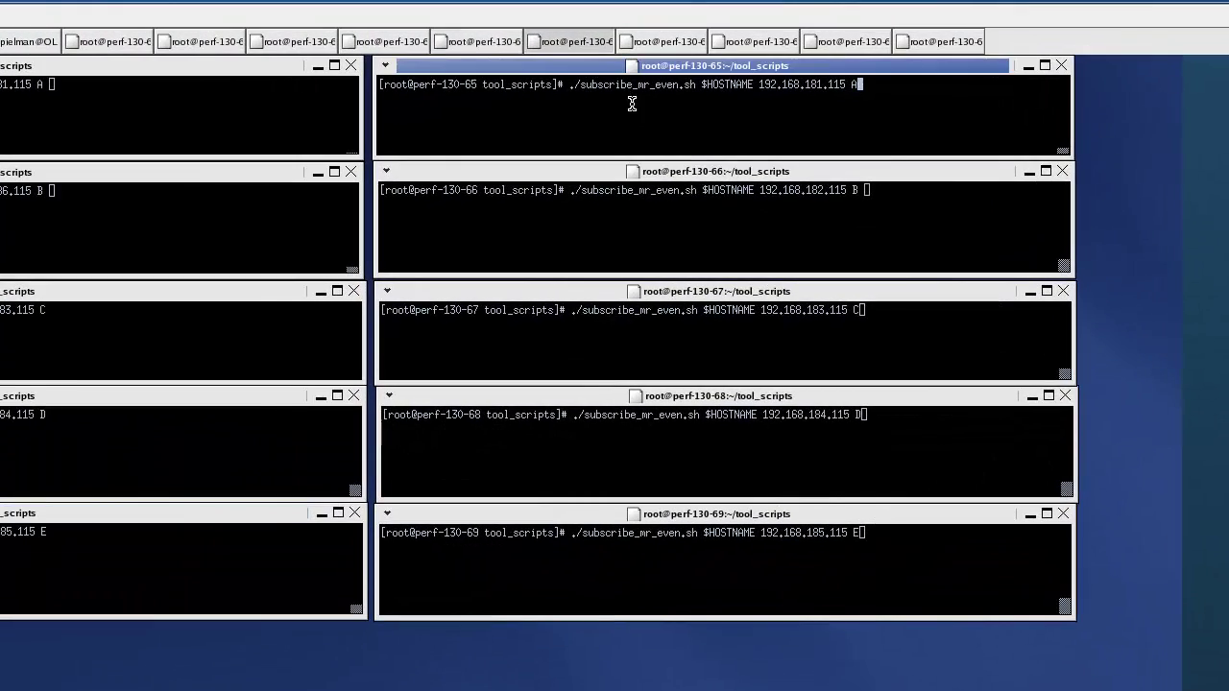
pyautogui.press('Return')
pyautogui.click(646, 213)
pyautogui.press('Return')
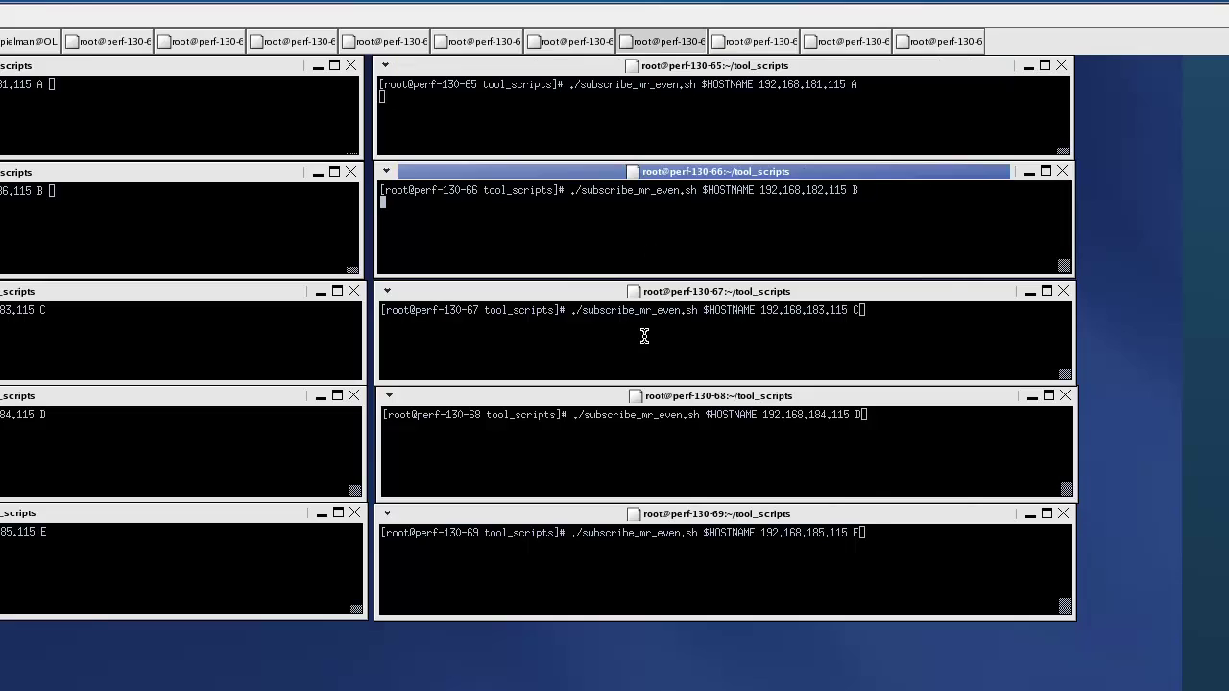
pyautogui.click(643, 357)
pyautogui.press('Return')
pyautogui.click(638, 427)
pyautogui.press('Return')
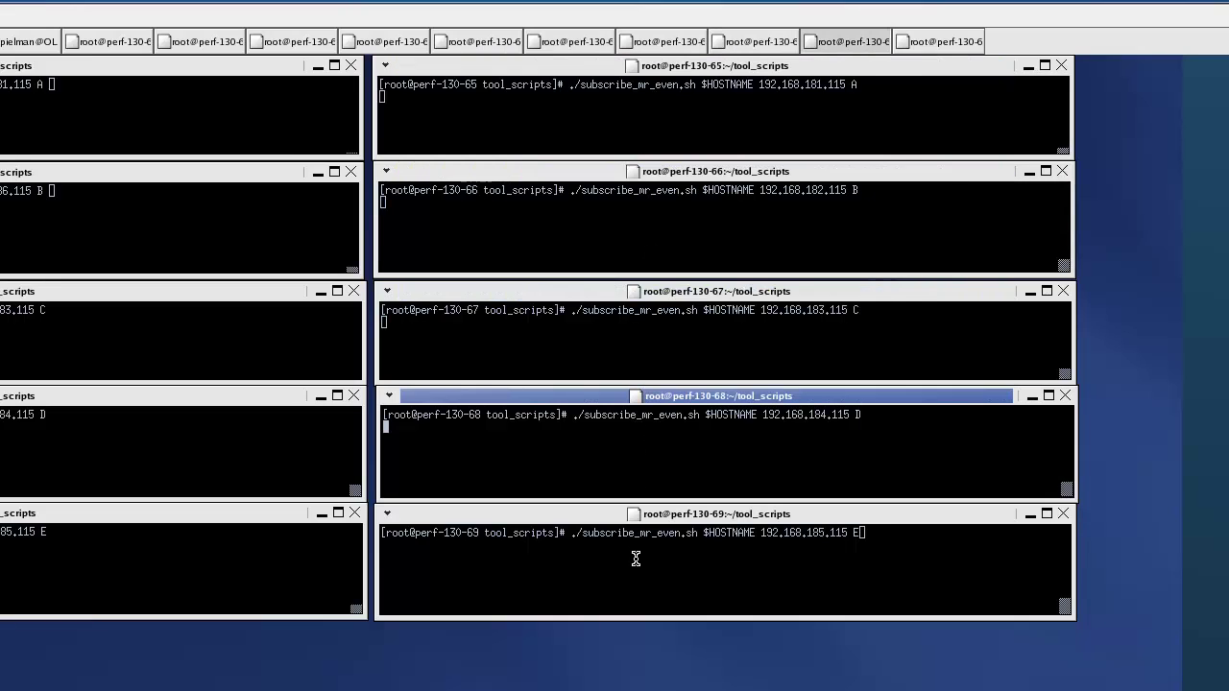
pyautogui.click(636, 560)
pyautogui.press('Return')
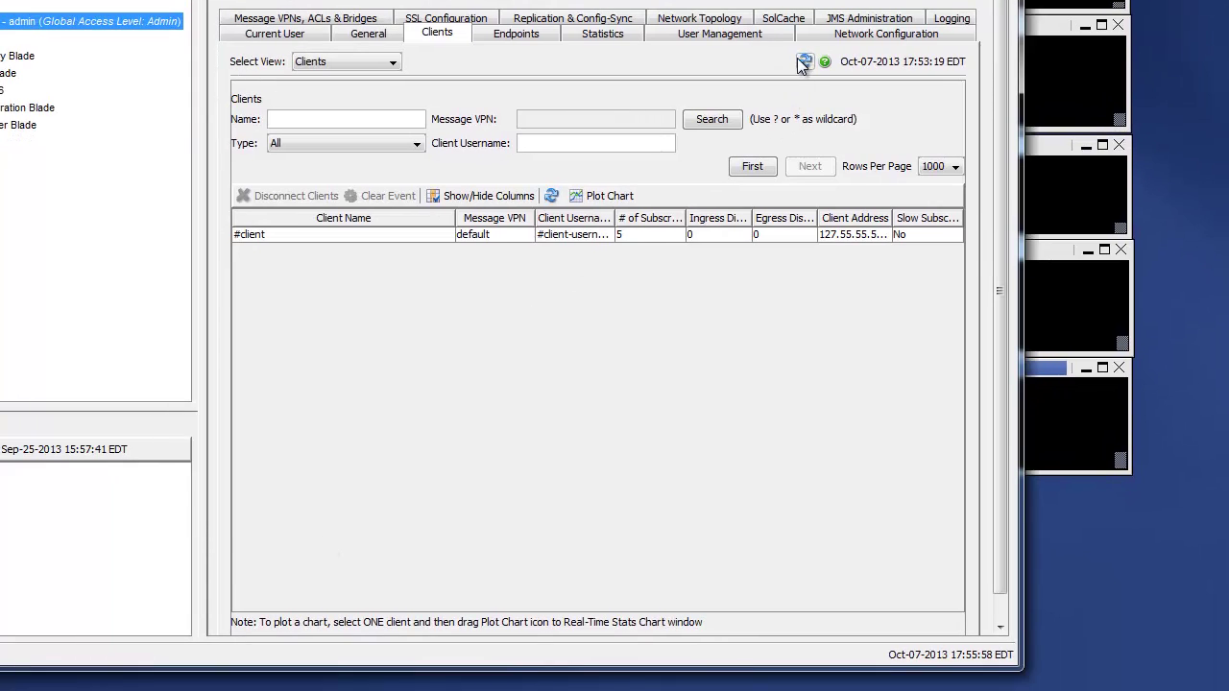
pyautogui.click(802, 61)
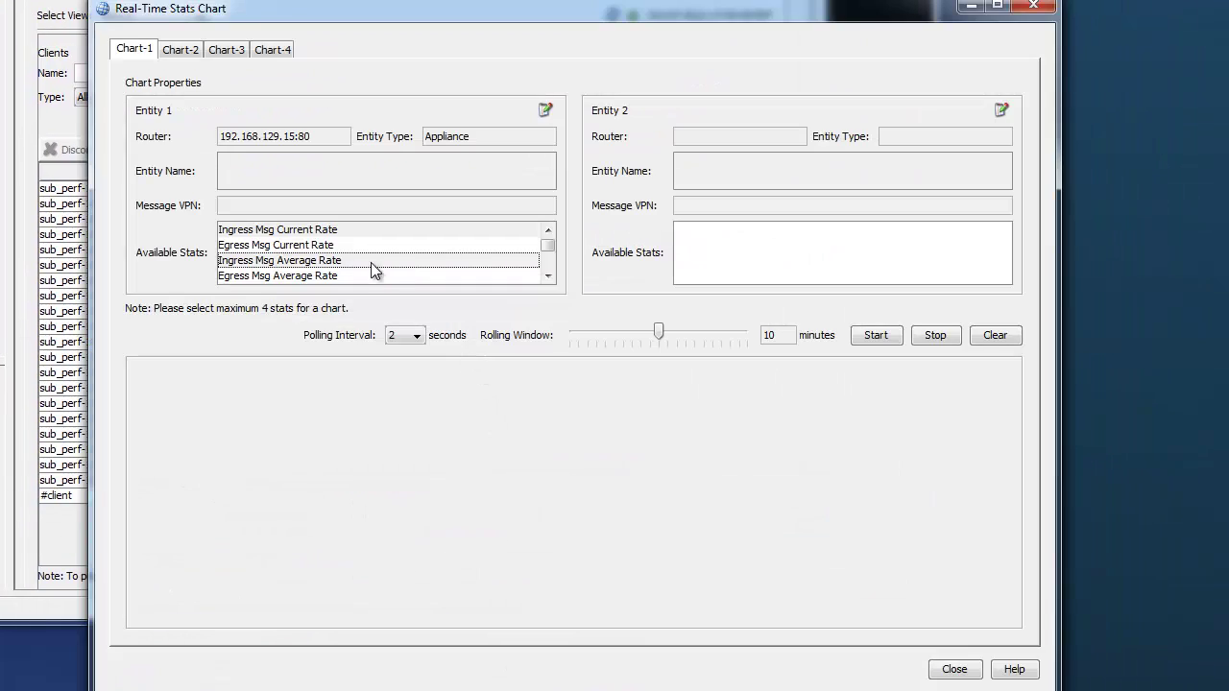
# Start a real-time chart of the appliance's Ingress Msg Current Rate and Egress Msg Current Rate.
pyautogui.click(321, 231)
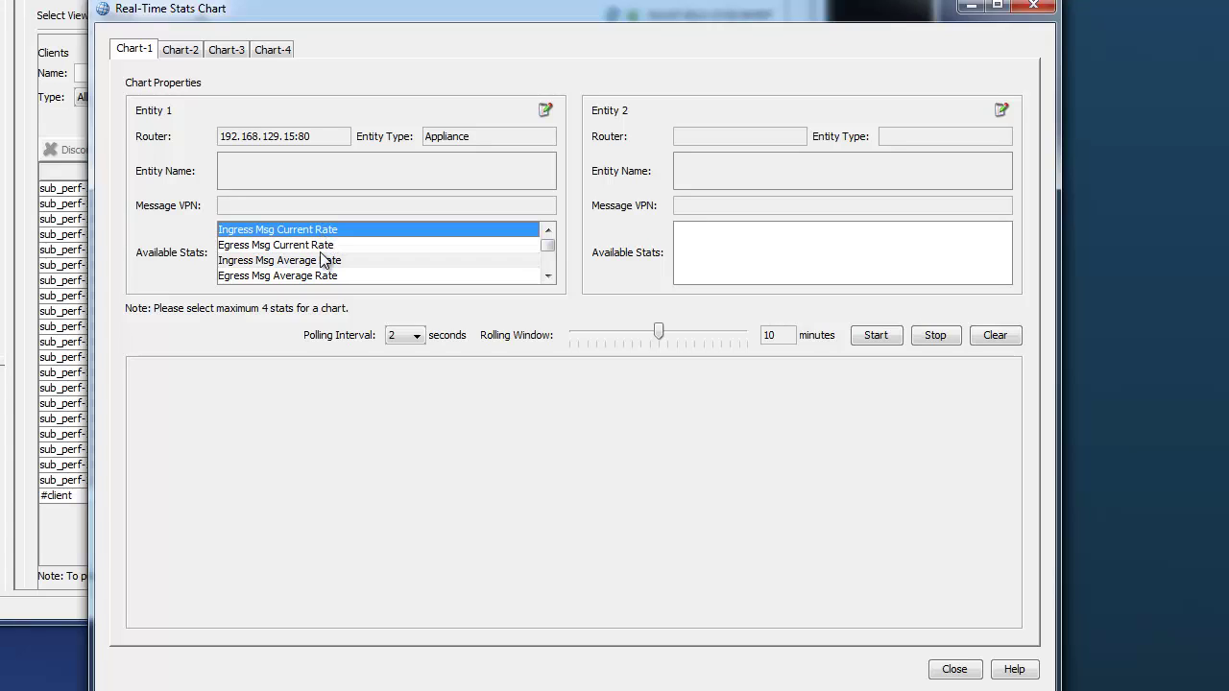
pyautogui.keyDown('ctrl'); pyautogui.click(317, 246); pyautogui.keyUp('ctrl')
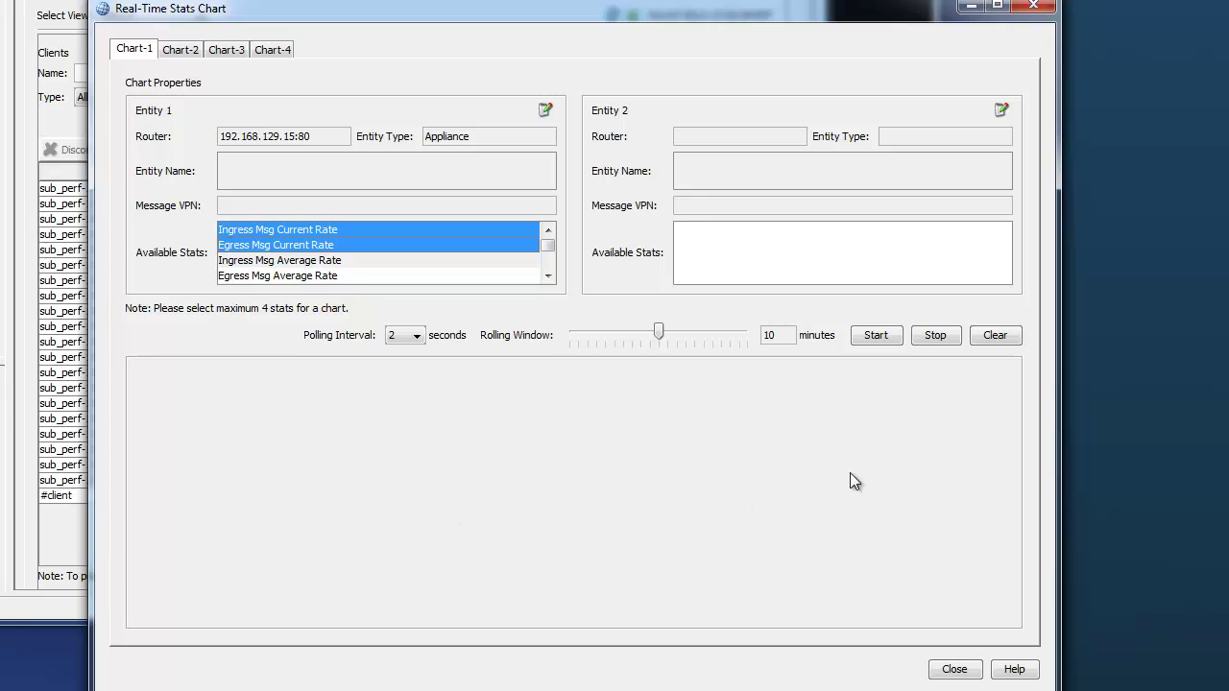
pyautogui.click(876, 338)
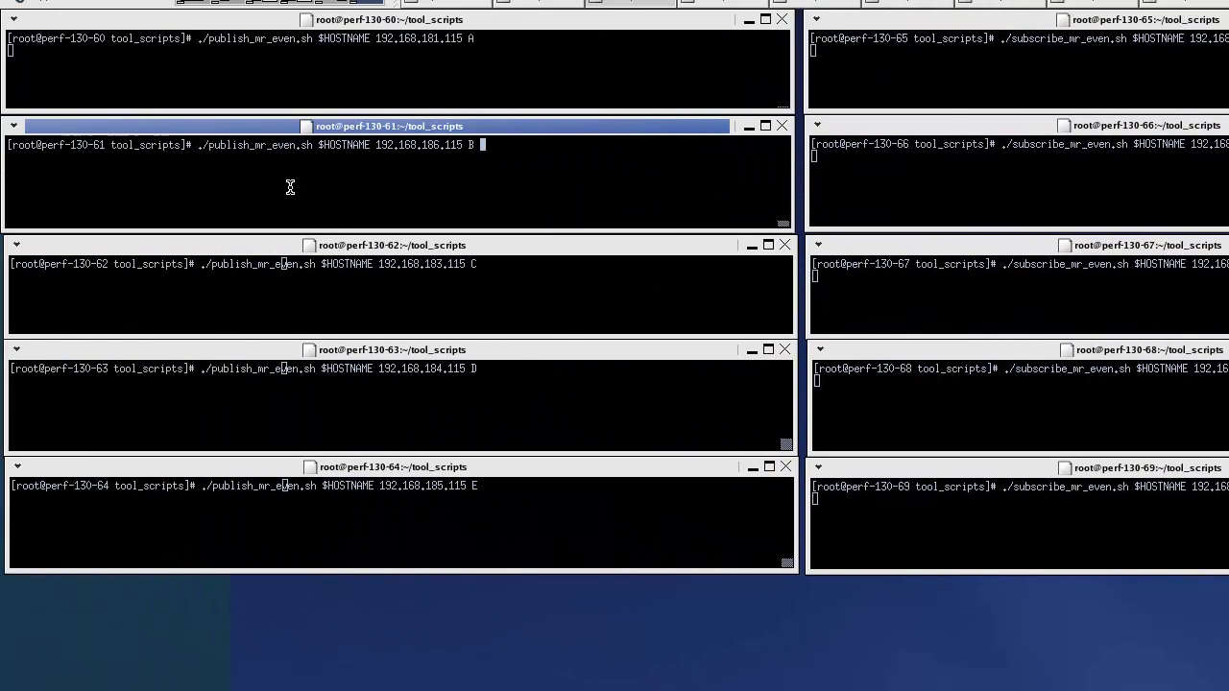
# In the VNC terminals, run the prepared publish_mr_even.sh commands for B, C and D on perf-130-61, perf-130-62 and perf-130-63.
pyautogui.press('Return')
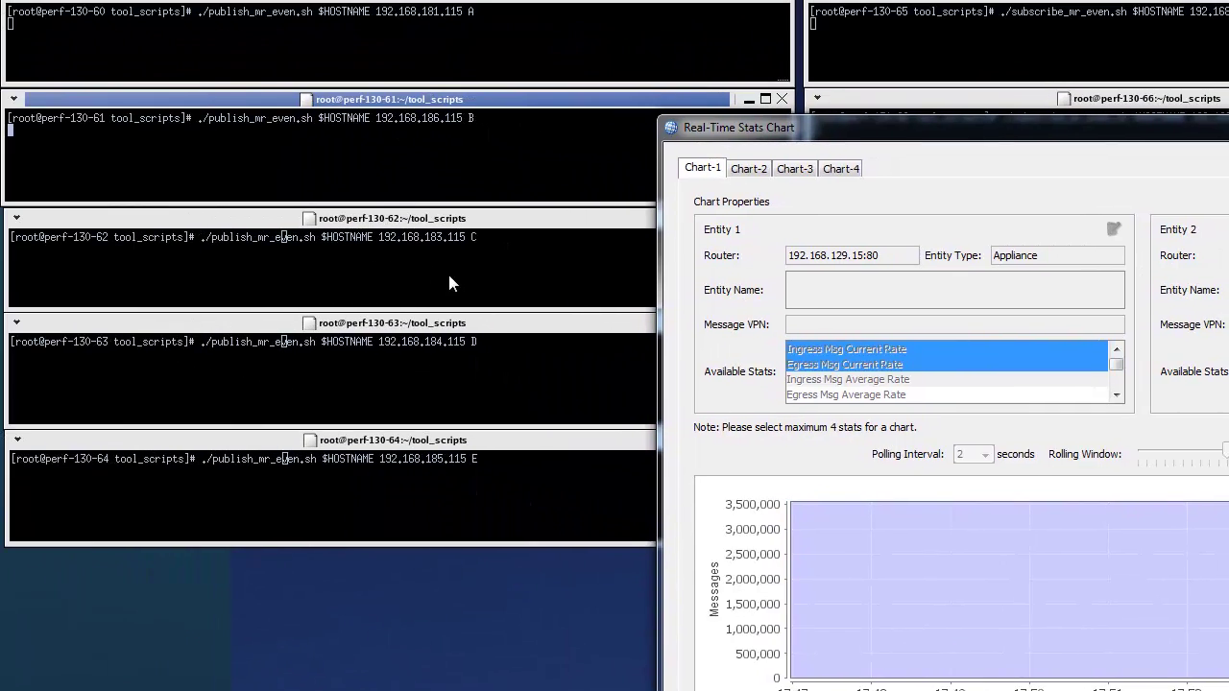
pyautogui.click(453, 275)
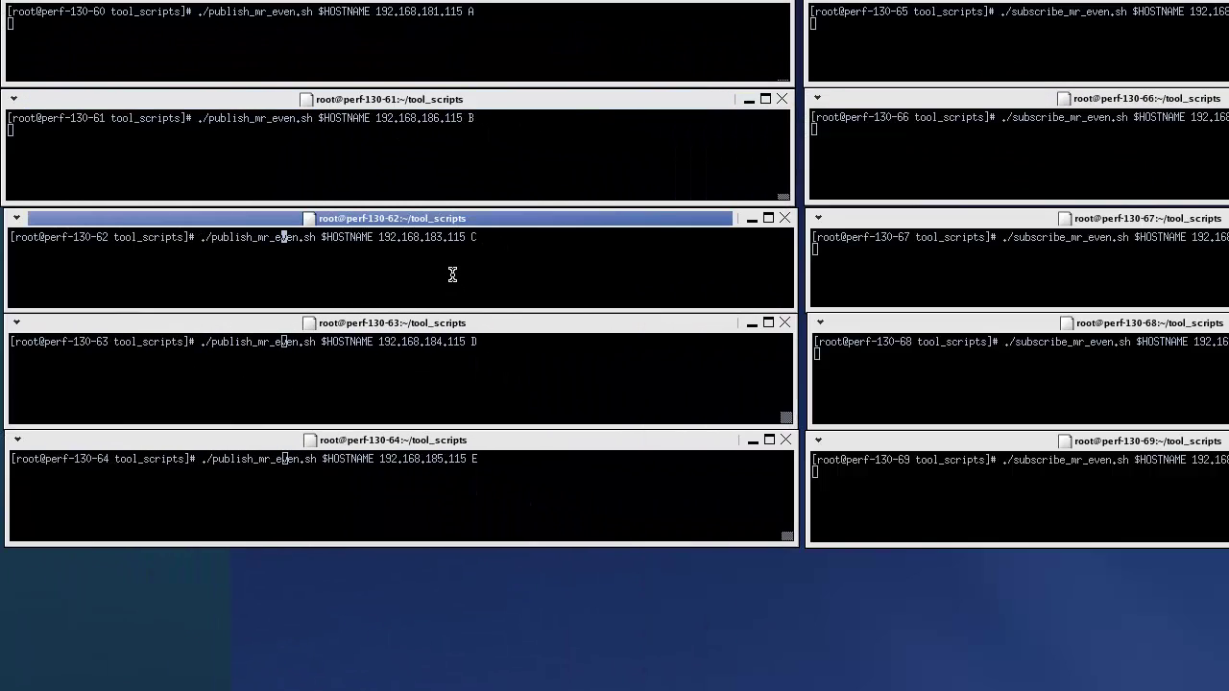
pyautogui.press('Return')
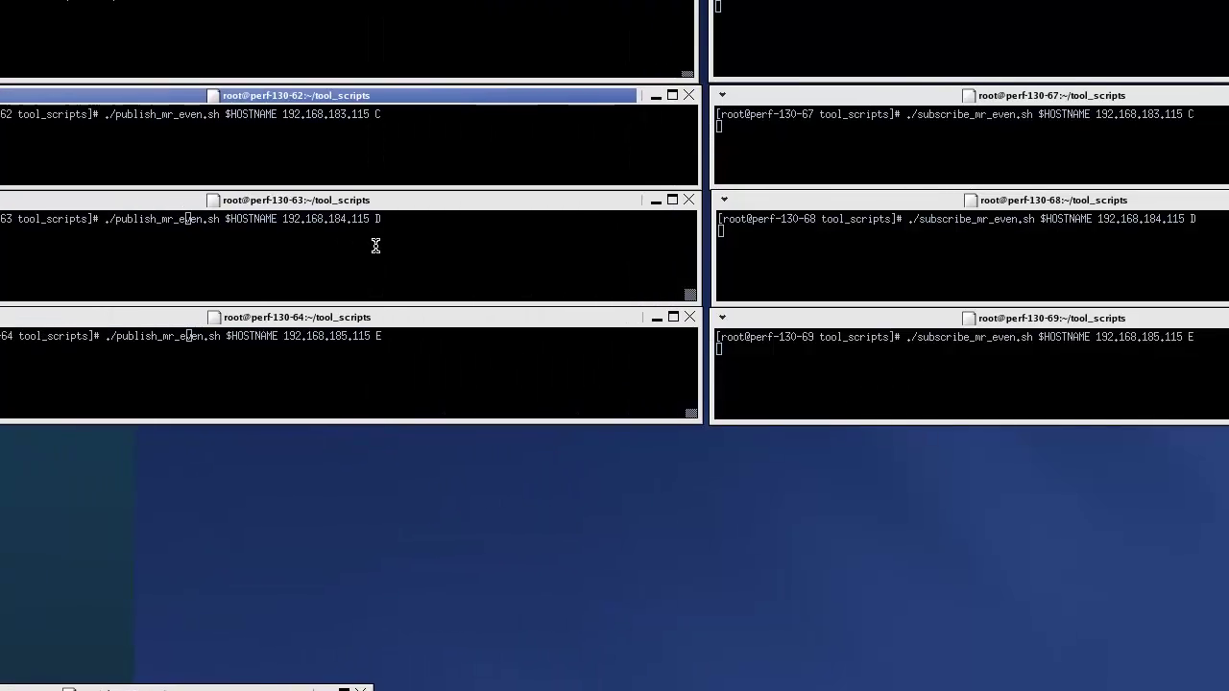
pyautogui.click(375, 246)
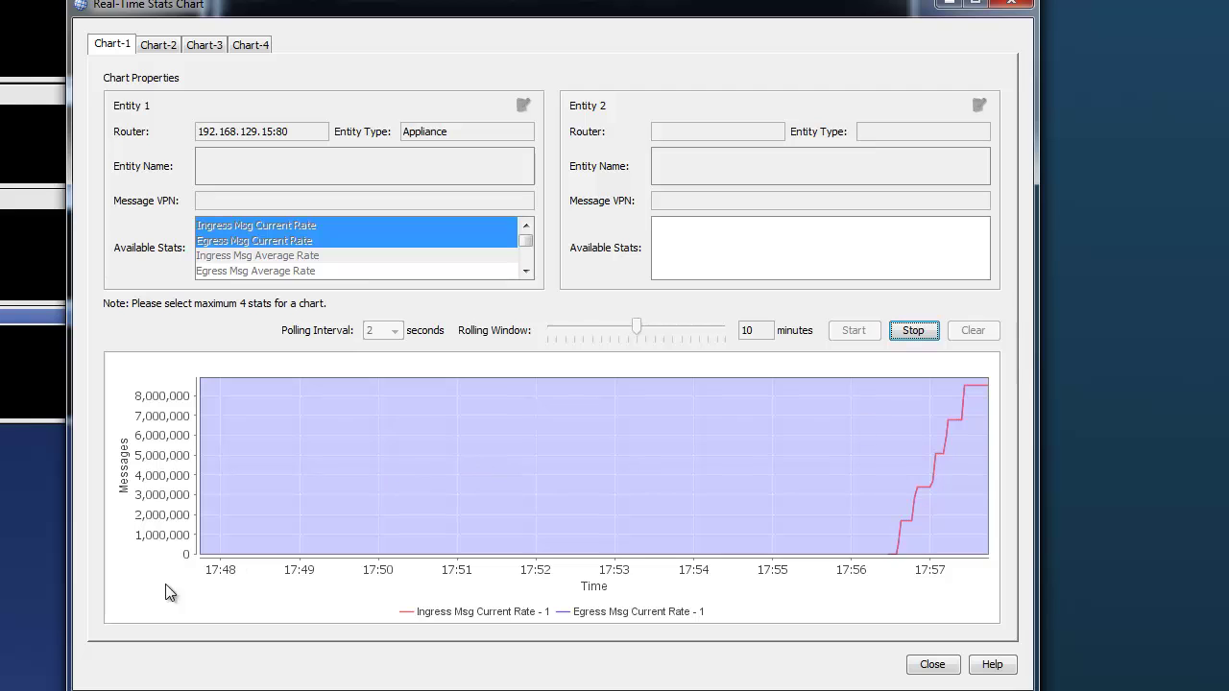
# Switch to SolAdmin's main window, show the appliance's Client Statistics and refresh them.
pyautogui.hotkey('alt', 'Tab')
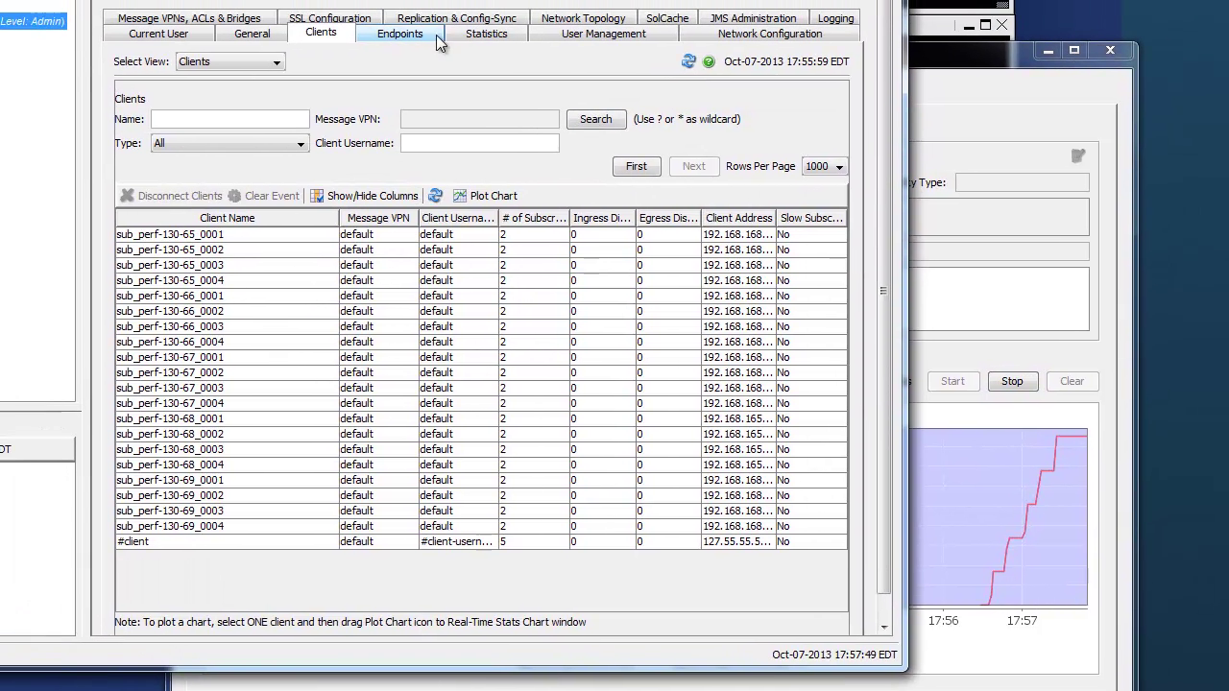
pyautogui.click(461, 36)
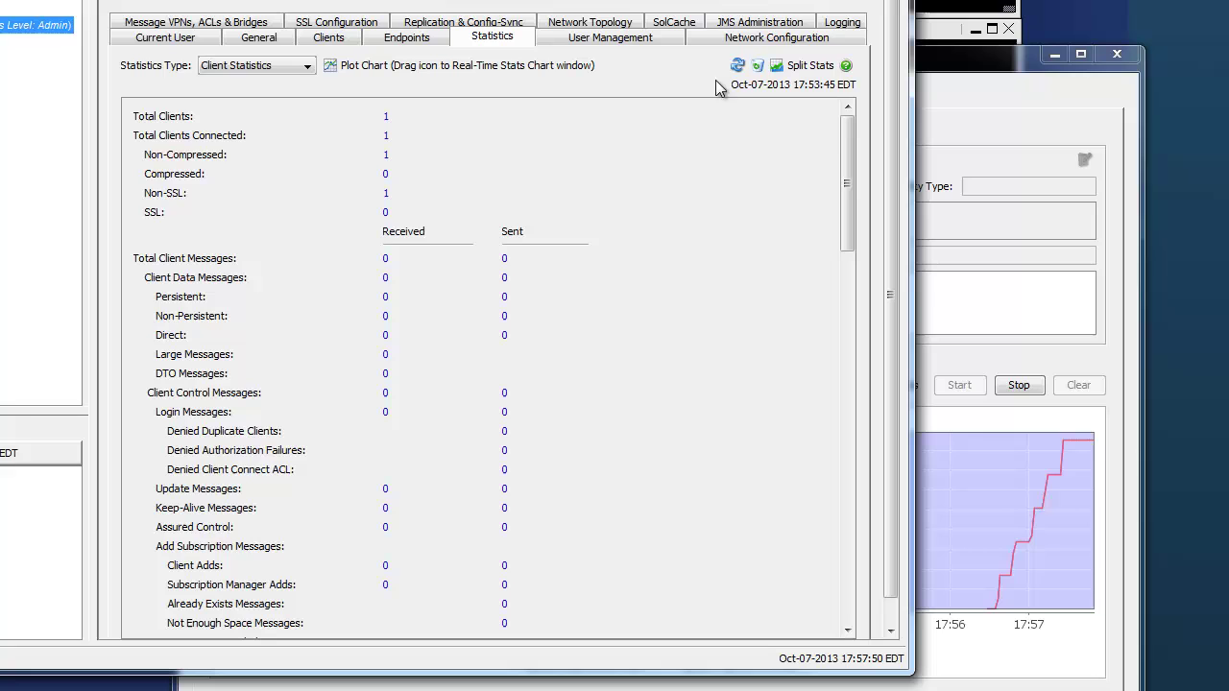
pyautogui.click(737, 65)
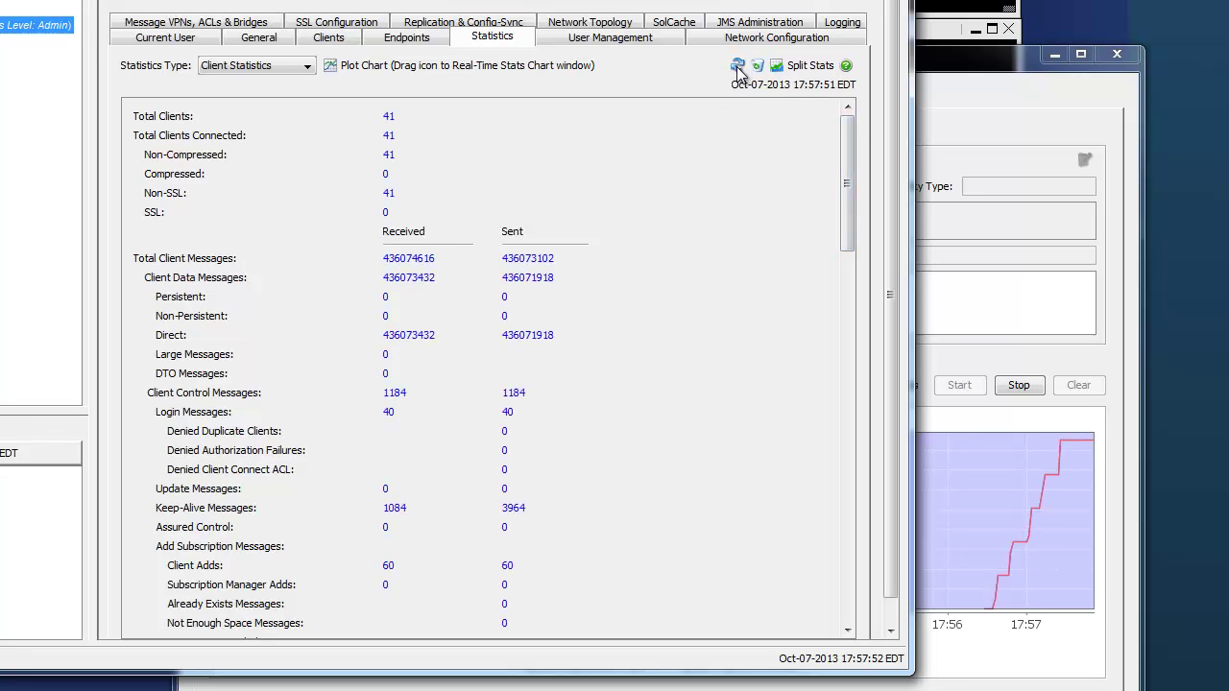
pyautogui.click(737, 66)
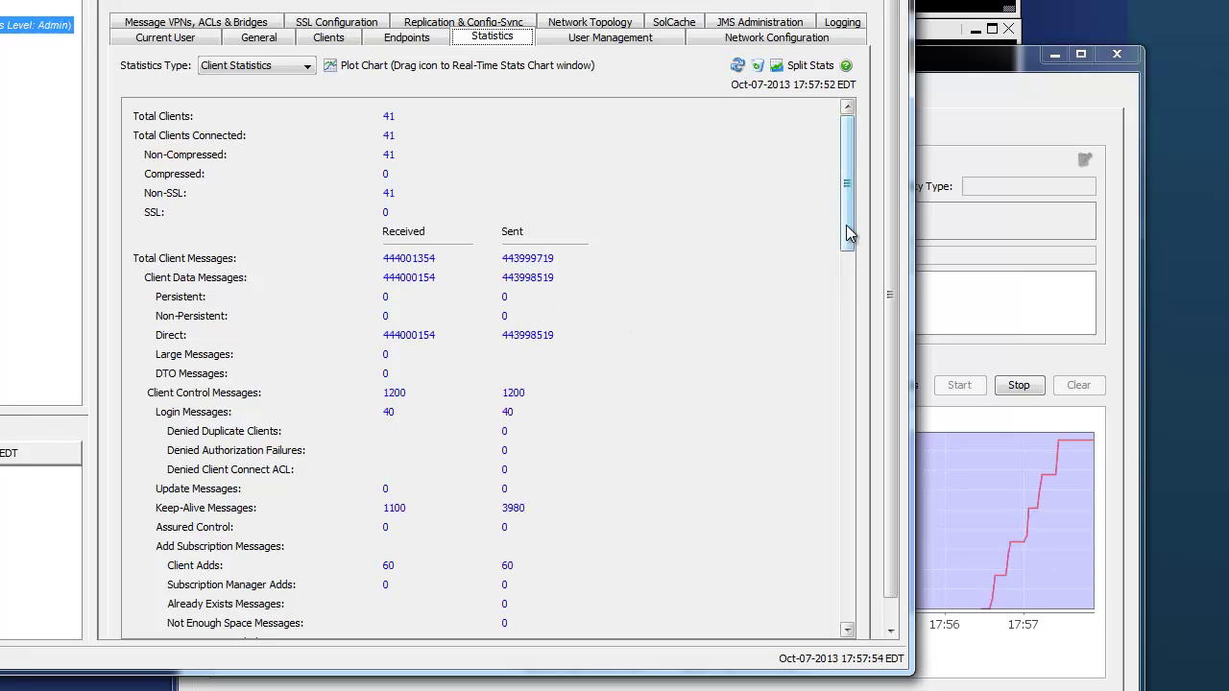
# Examine the current and average ingress and egress message rates in the client statistics, refreshing them several times.
pyautogui.moveTo(845, 225); pyautogui.dragTo(827, 404)
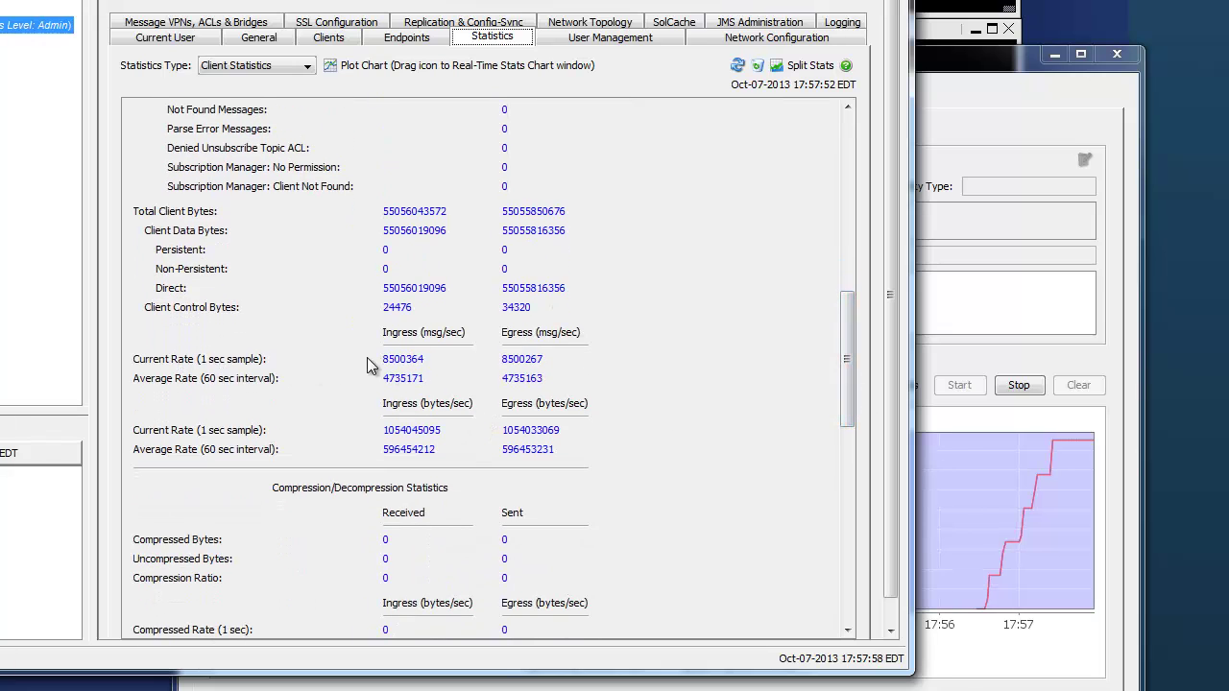
pyautogui.click(737, 65)
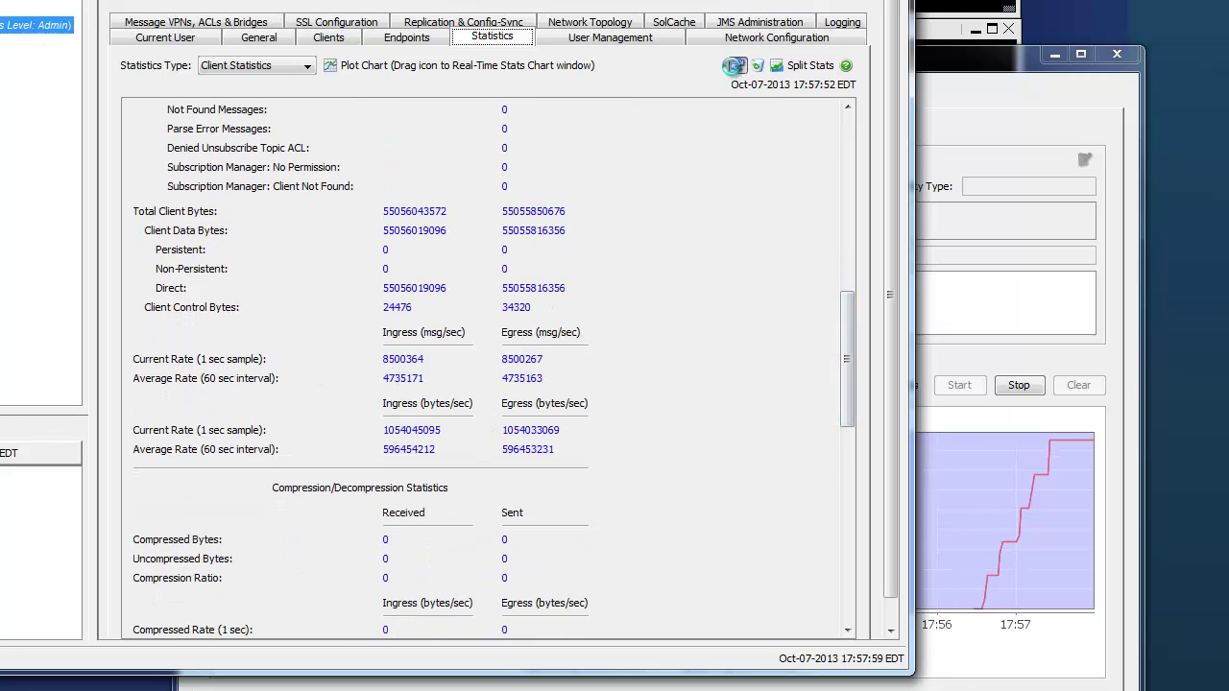
pyautogui.click(737, 65)
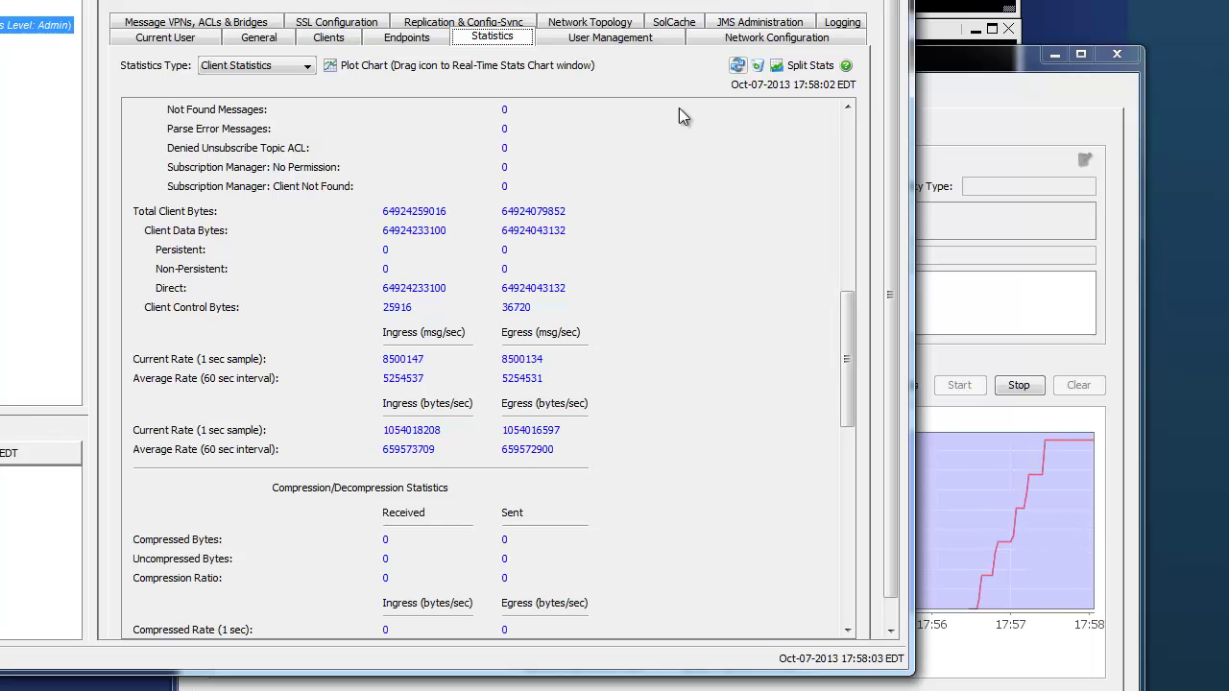
pyautogui.click(736, 65)
pyautogui.click(737, 65)
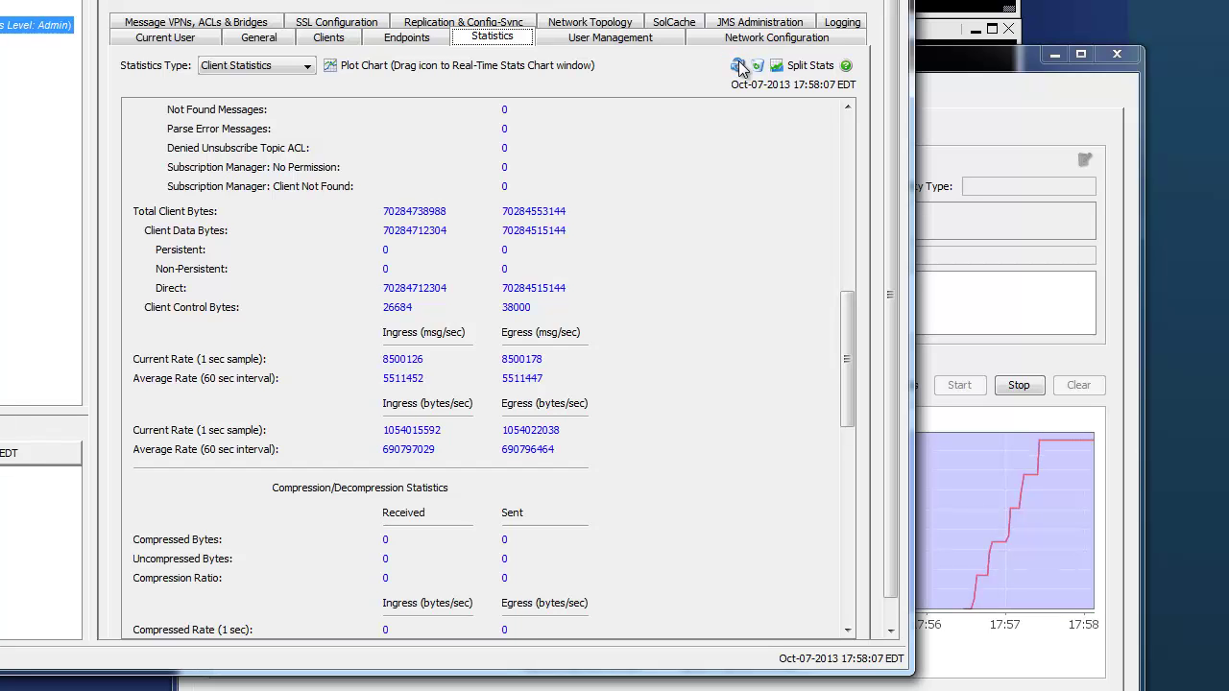
# Check the ingress and egress discard counters in the client statistics and bring the real-time stats chart back into view.
pyautogui.scroll(-10, 719, 238)
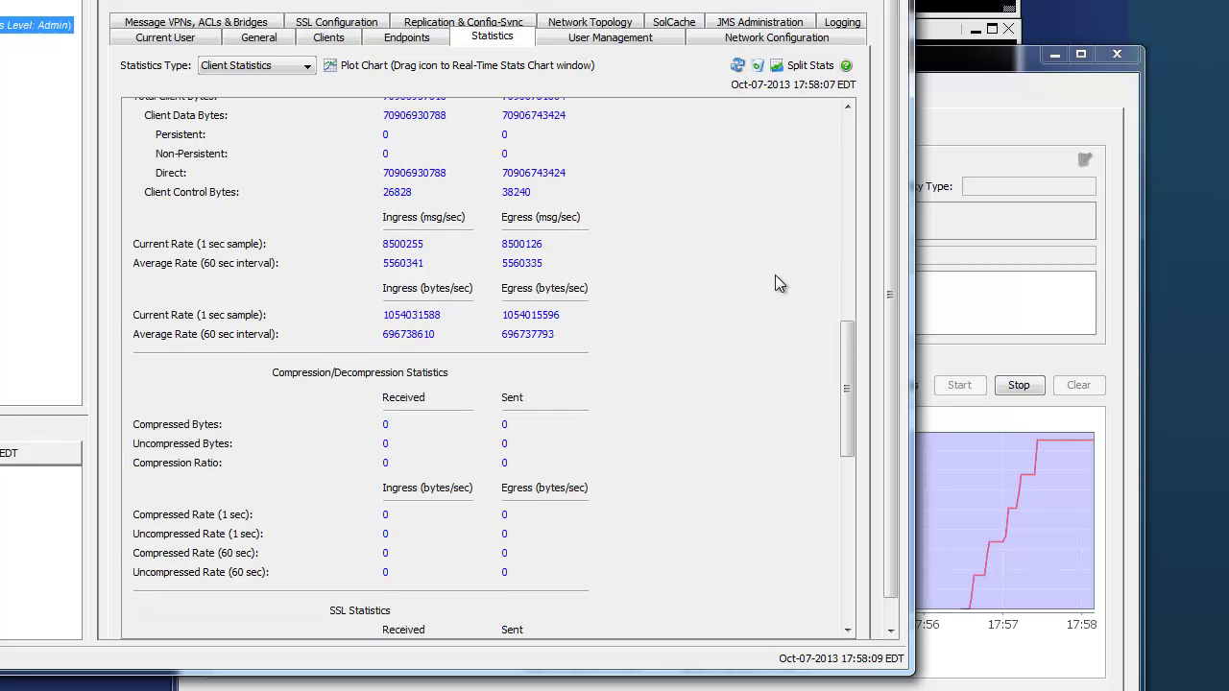
pyautogui.scroll(3, 315, 291)
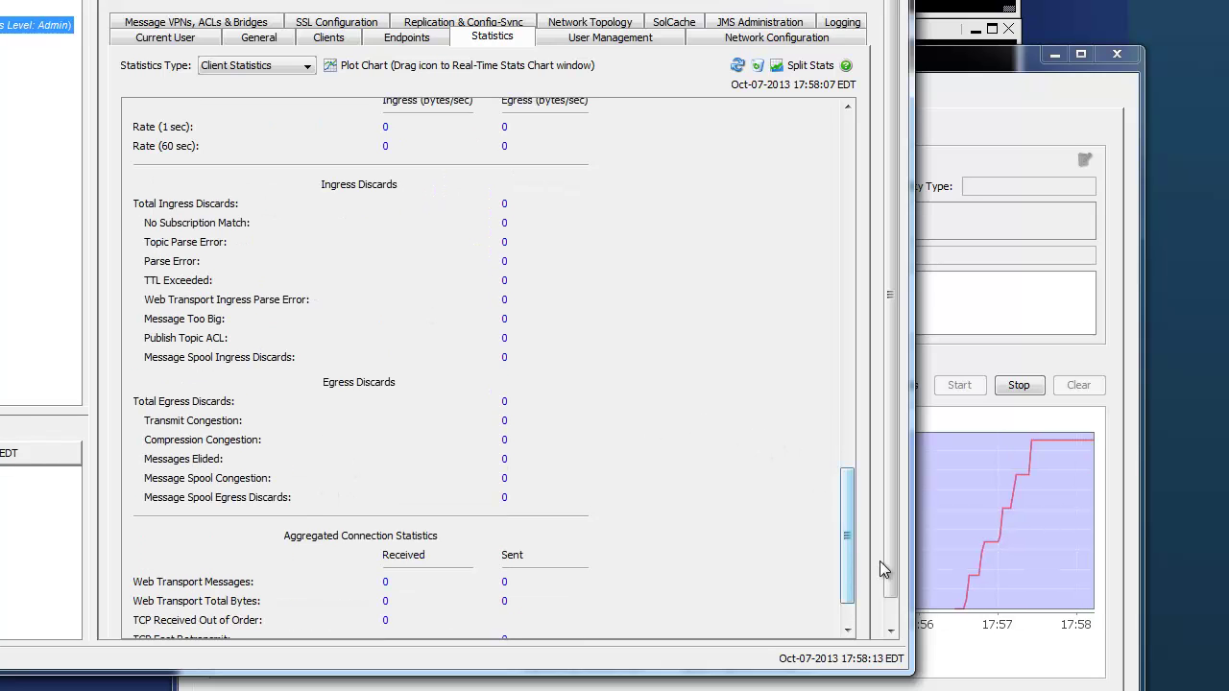
pyautogui.moveTo(844, 570); pyautogui.dragTo(863, 356)
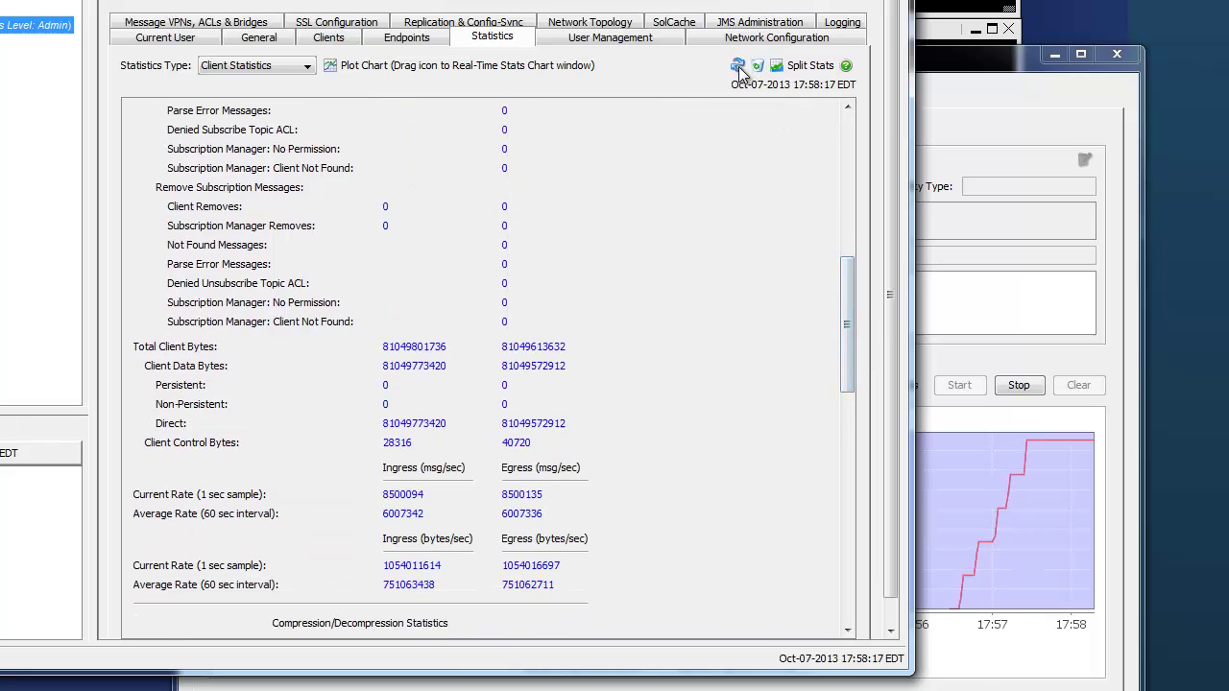
pyautogui.click(990, 445)
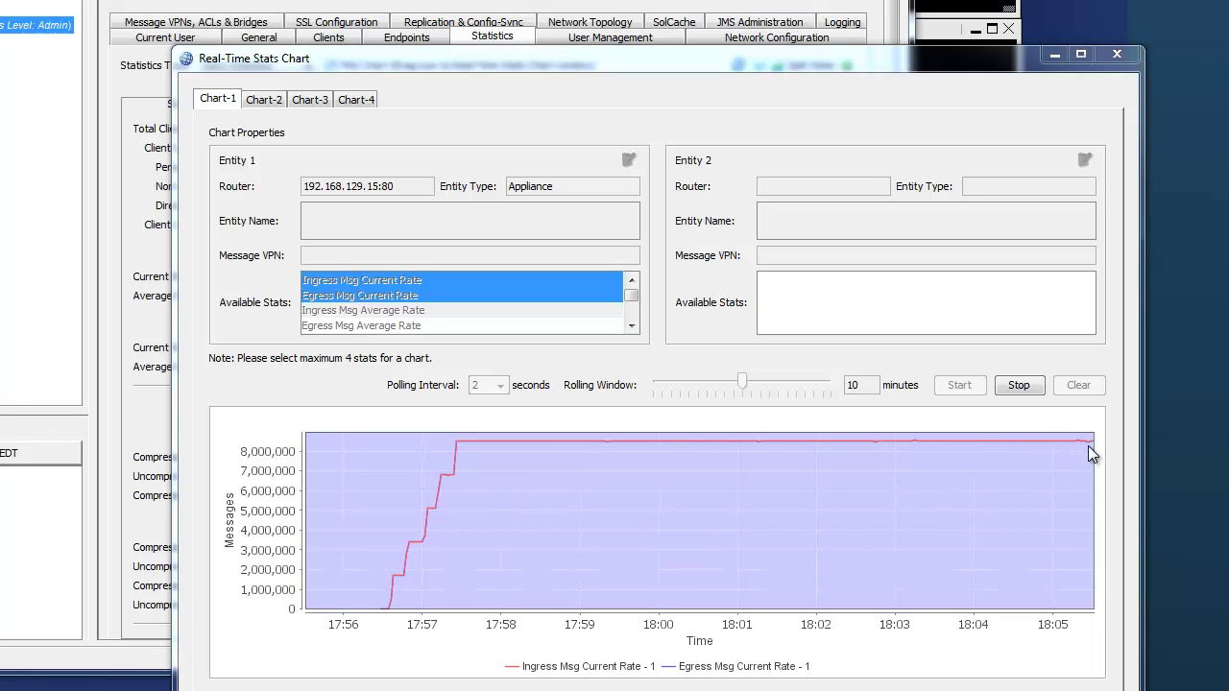
# Return to the client statistics and refresh repeatedly to compare the current rates with the 60-second average rates.
pyautogui.click(137, 392)
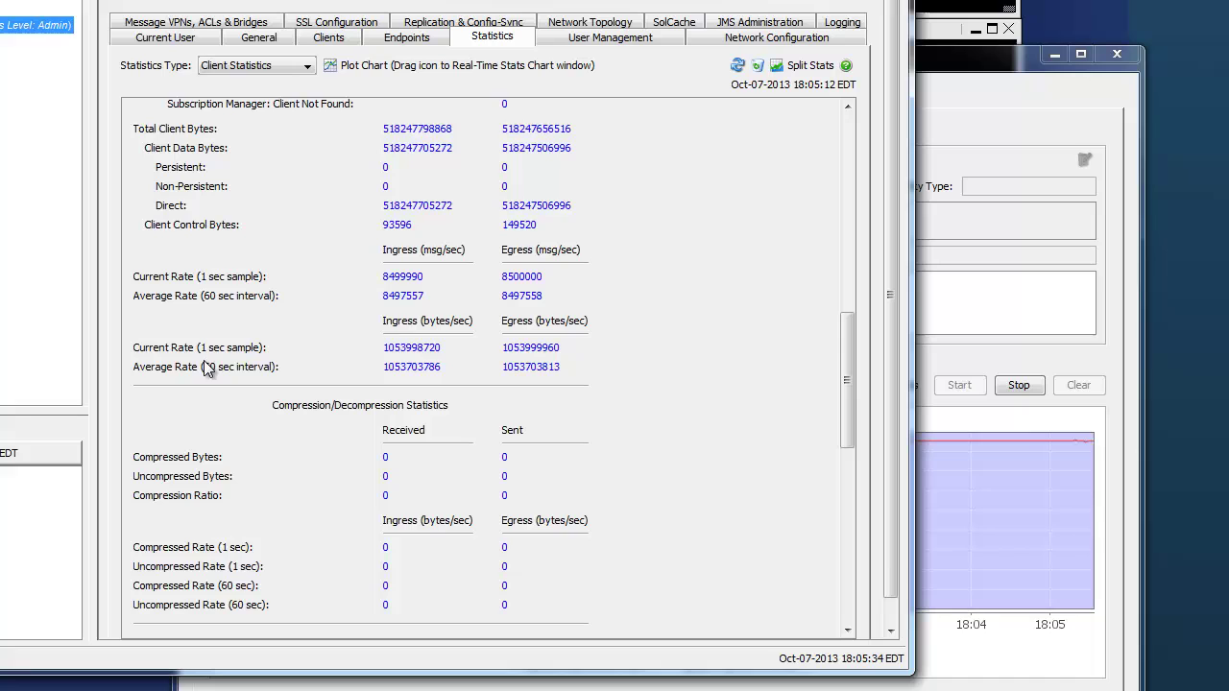
pyautogui.click(738, 65)
pyautogui.click(737, 65)
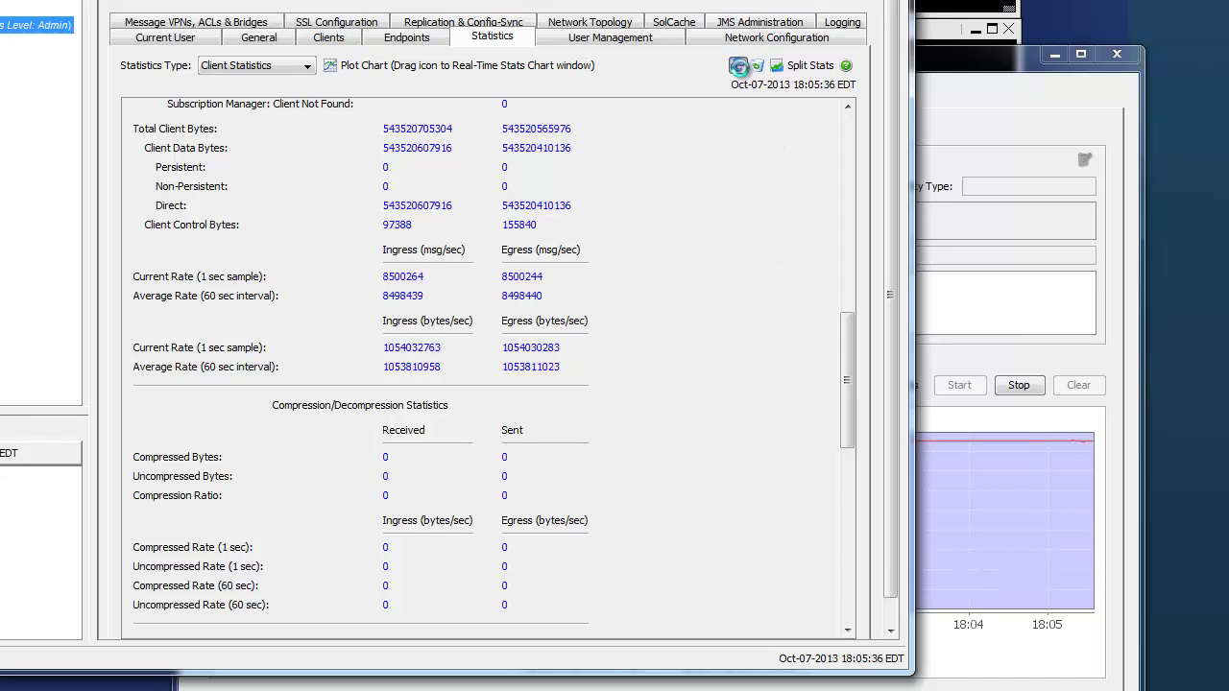
pyautogui.click(737, 66)
pyautogui.click(737, 65)
pyautogui.click(737, 65)
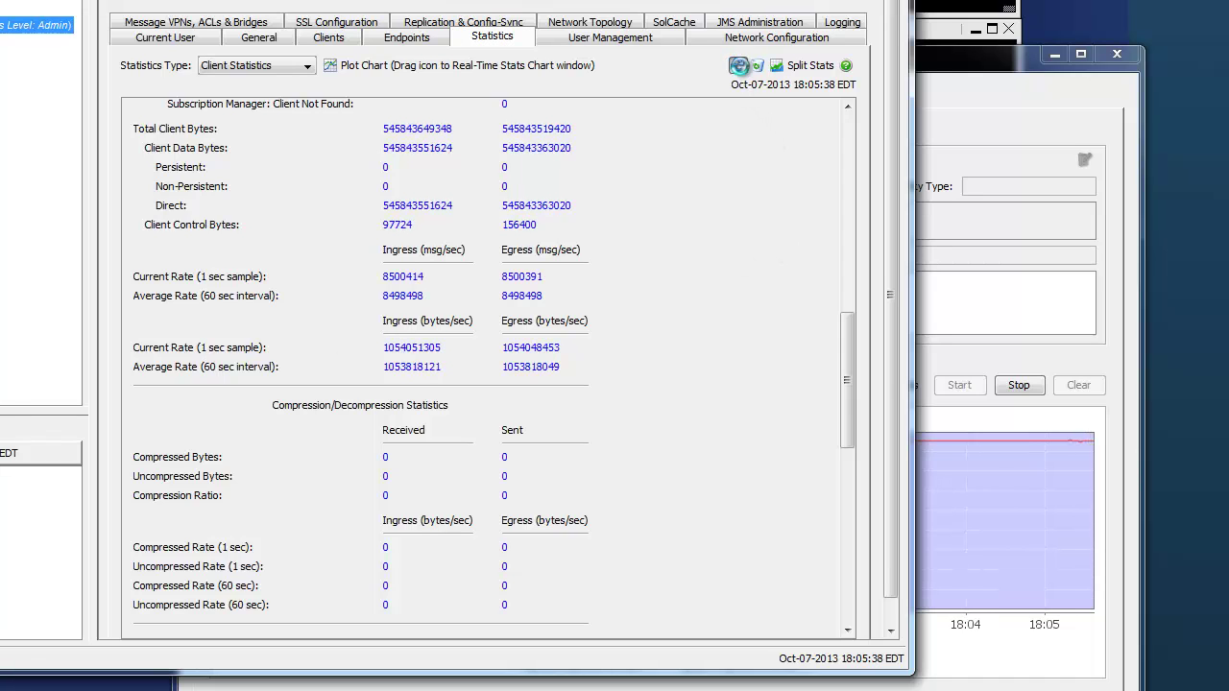
pyautogui.click(738, 66)
pyautogui.click(737, 65)
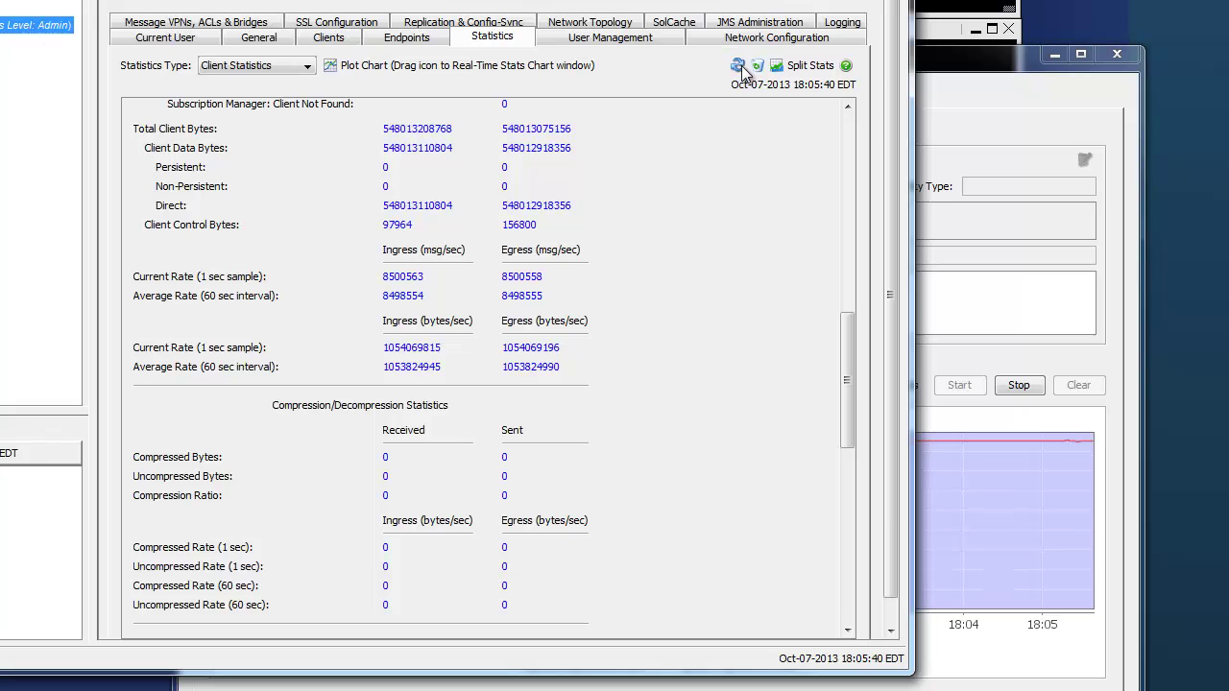
pyautogui.click(743, 65)
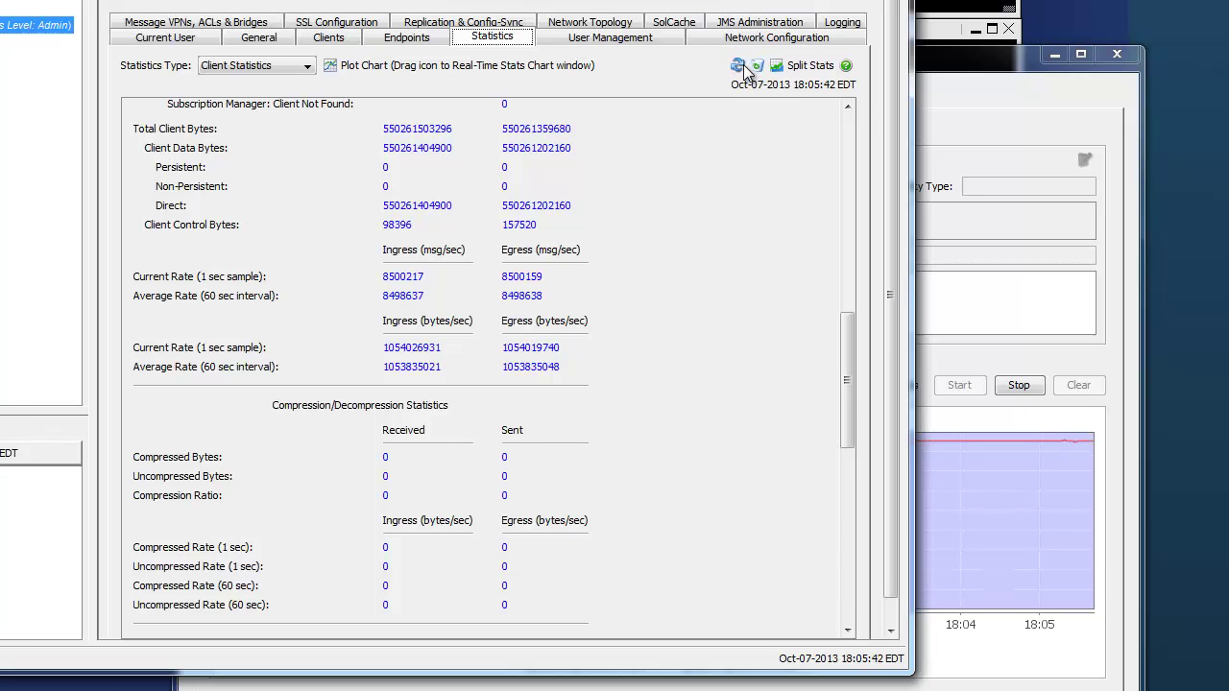
pyautogui.click(743, 65)
pyautogui.click(739, 65)
pyautogui.click(739, 65)
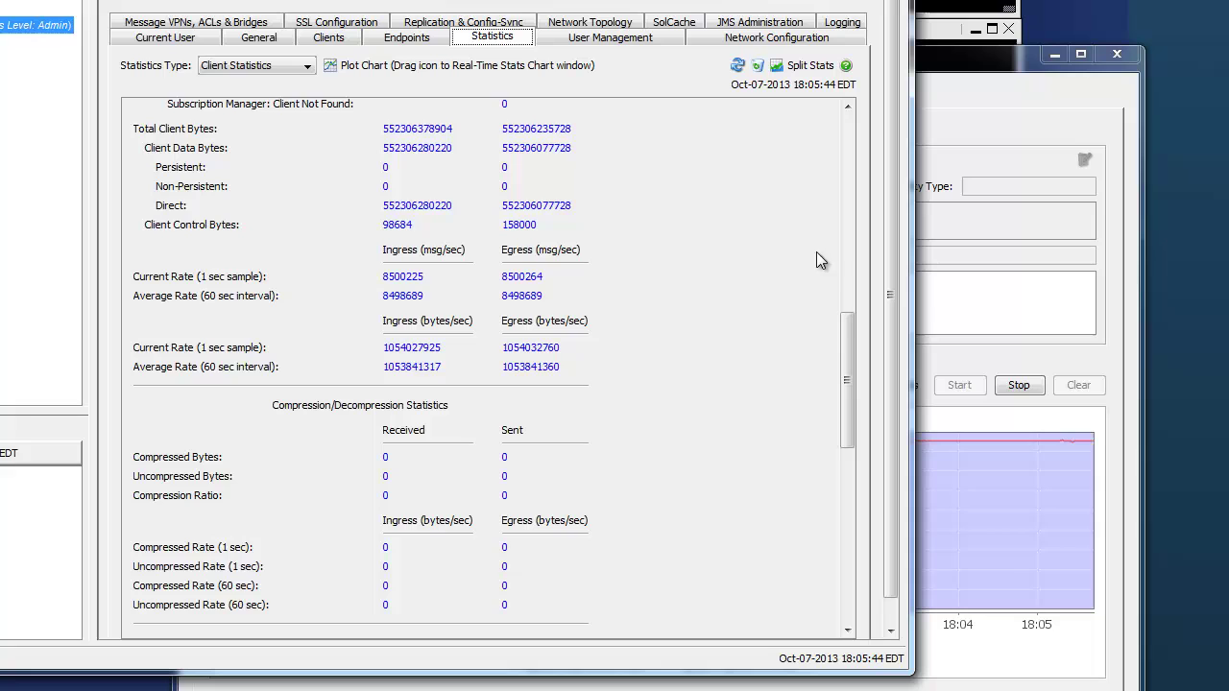
# Recheck the ingress and egress discard counters after the sustained run and bring the message-rate chart to the front.
pyautogui.moveTo(847, 353); pyautogui.dragTo(850, 494)
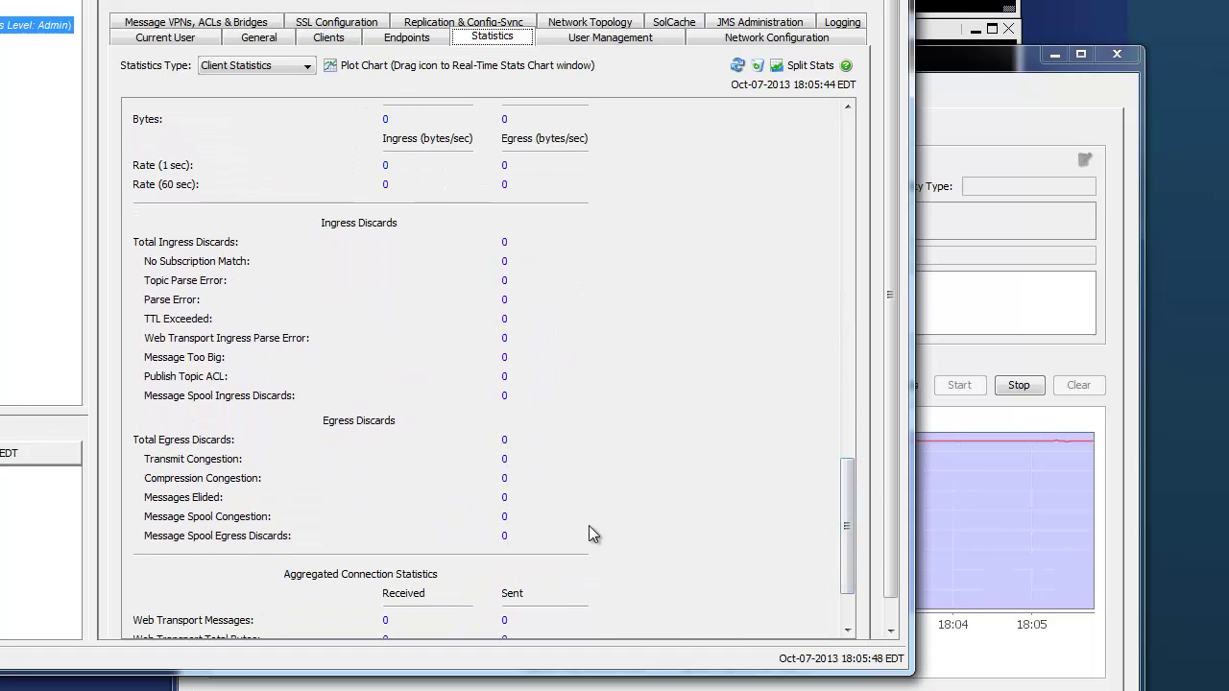
pyautogui.click(976, 65)
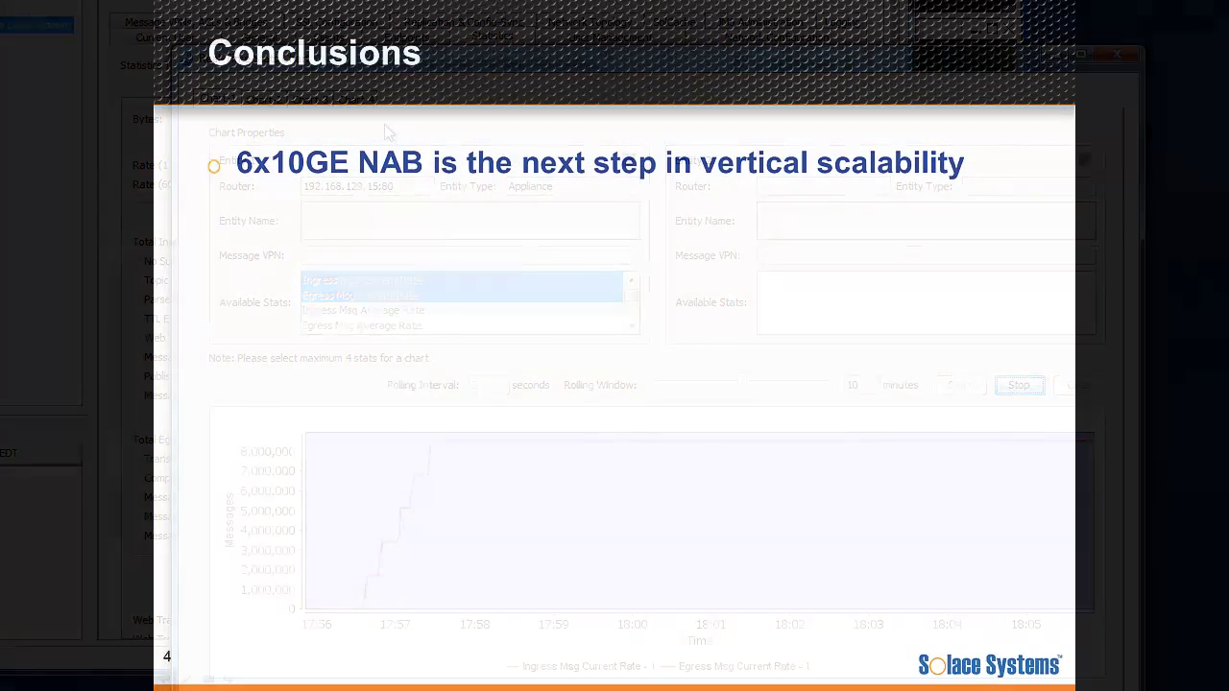